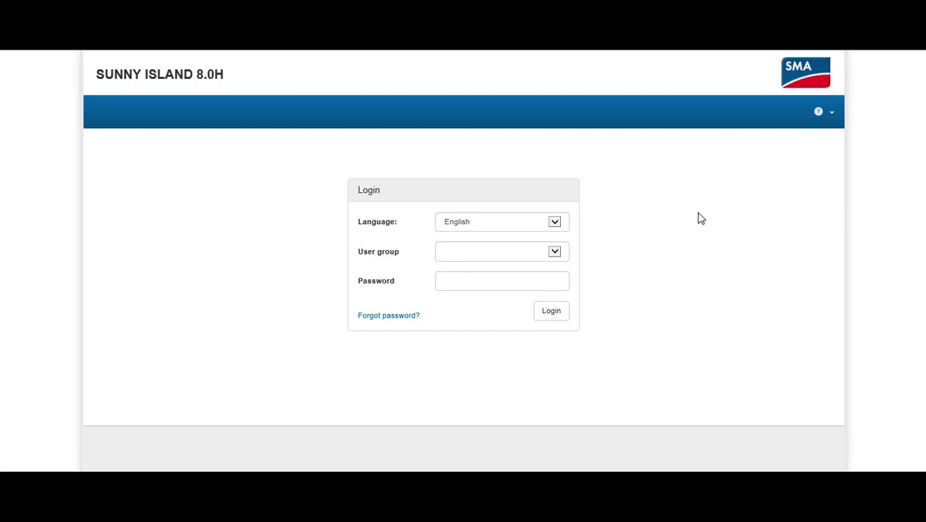
# Log in to the WebUI under the Installer user group with the installer password
pyautogui.click(555, 253)
pyautogui.click(523, 260)
pyautogui.click(501, 277)
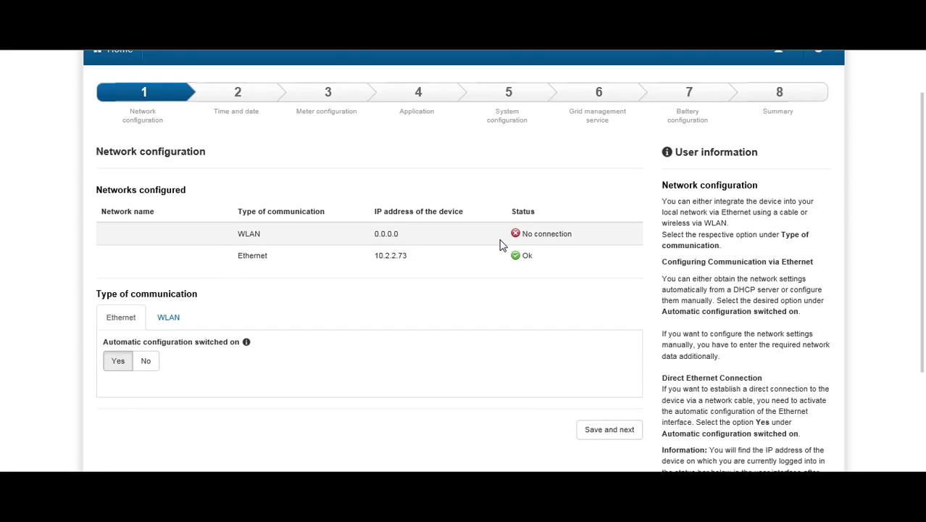
# Save the network configuration, switch automatic time synchronization off, and lower the hour to 10
pyautogui.click(605, 429)
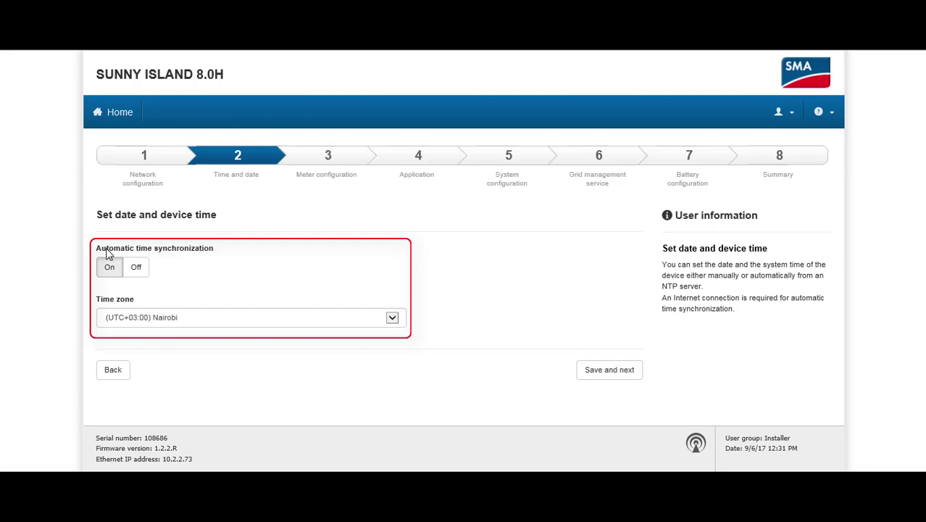
pyautogui.click(148, 267)
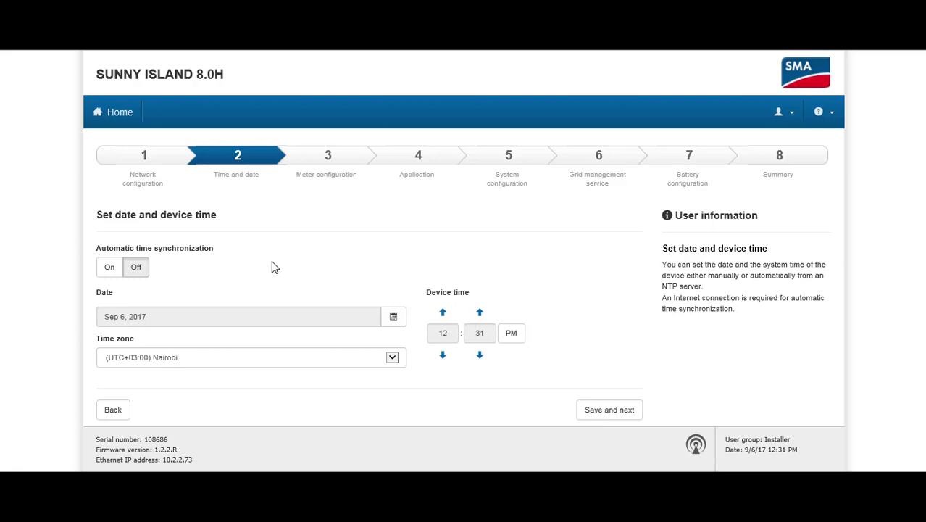
pyautogui.click(443, 355)
pyautogui.click(443, 354)
pyautogui.click(394, 274)
# Set the time zone to (UTC+03:00) Nairobi
pyautogui.click(392, 357)
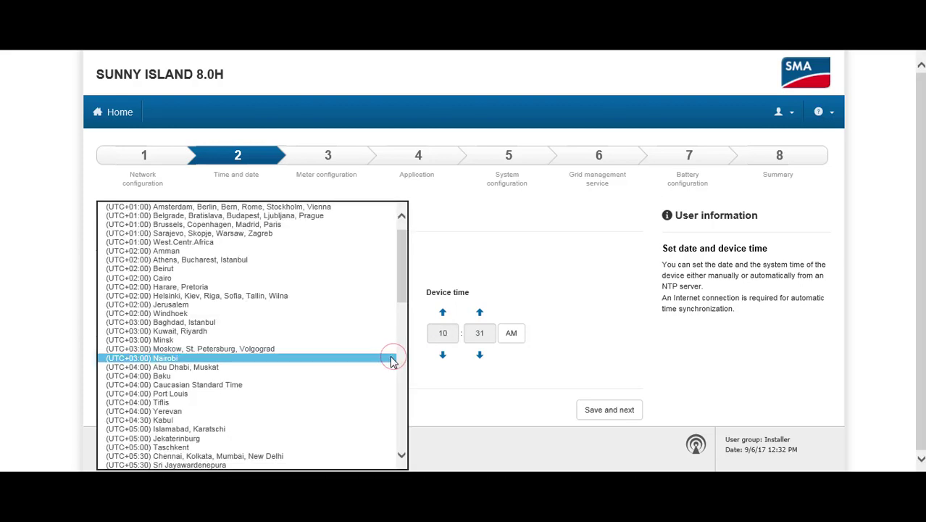
pyautogui.click(381, 358)
pyautogui.click(588, 319)
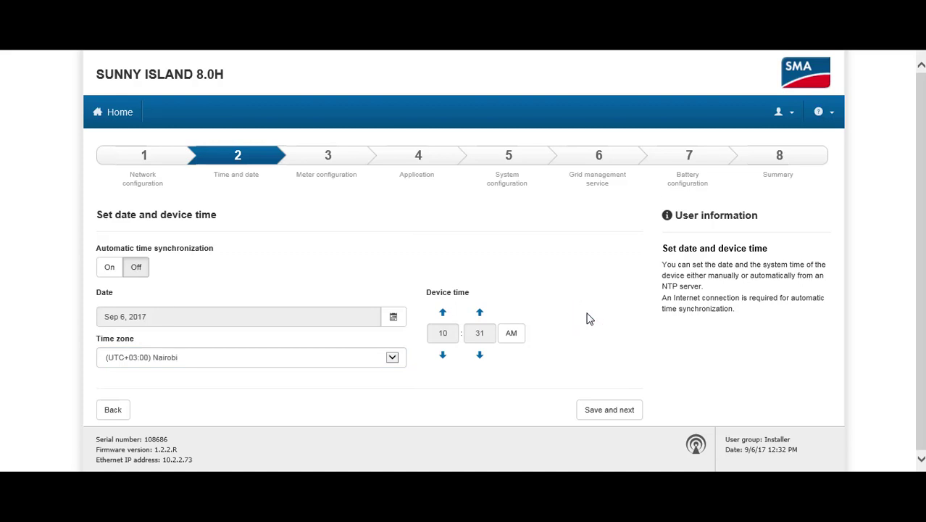
# Save the Time and date step, then save the Meter configuration step
pyautogui.click(629, 414)
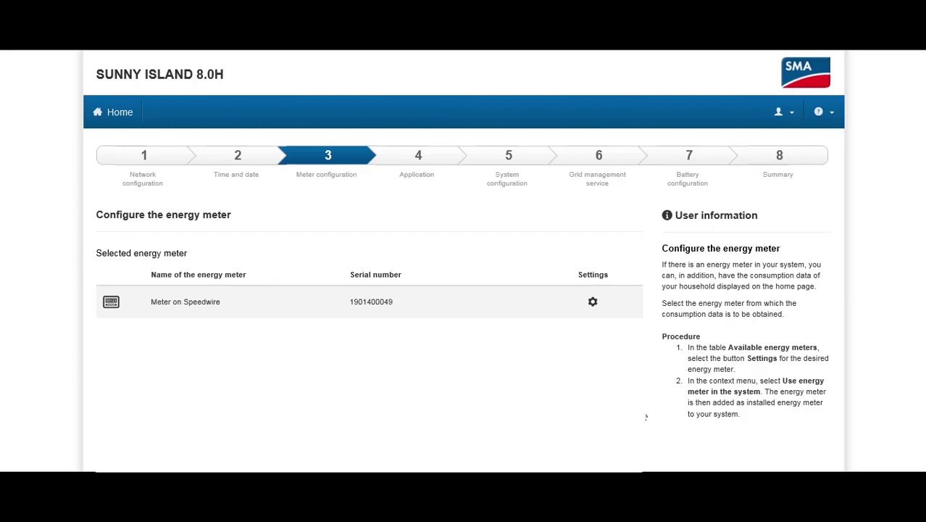
pyautogui.scroll(-2, 647, 414)
pyautogui.click(611, 448)
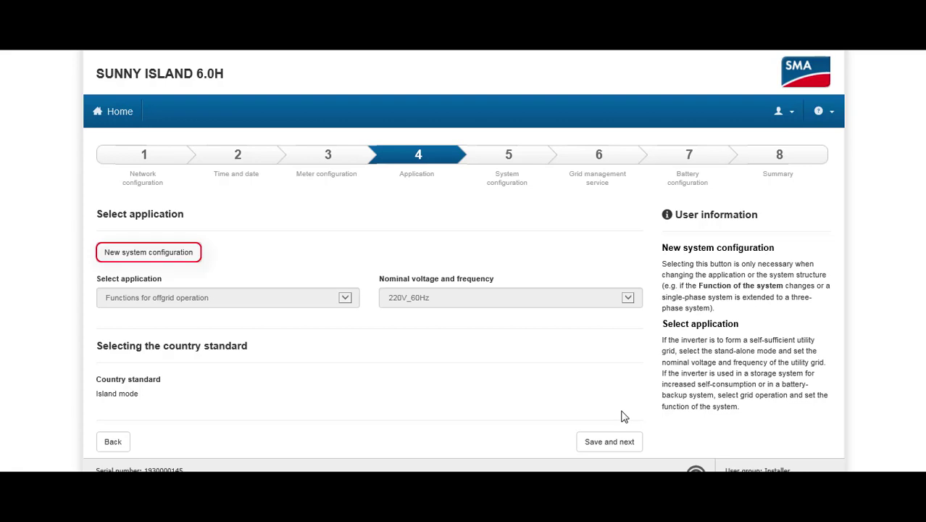
# Start a new system configuration and confirm it in the notice dialog
pyautogui.click(163, 257)
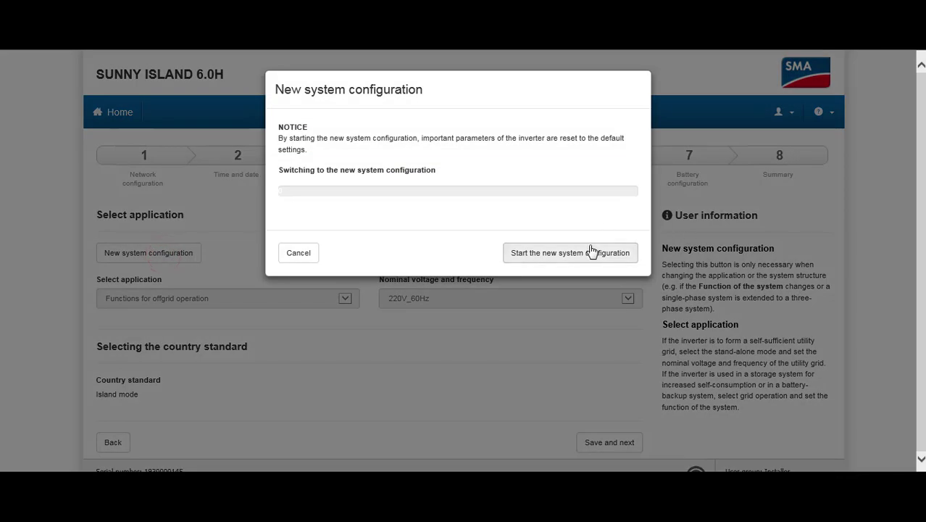
pyautogui.click(591, 248)
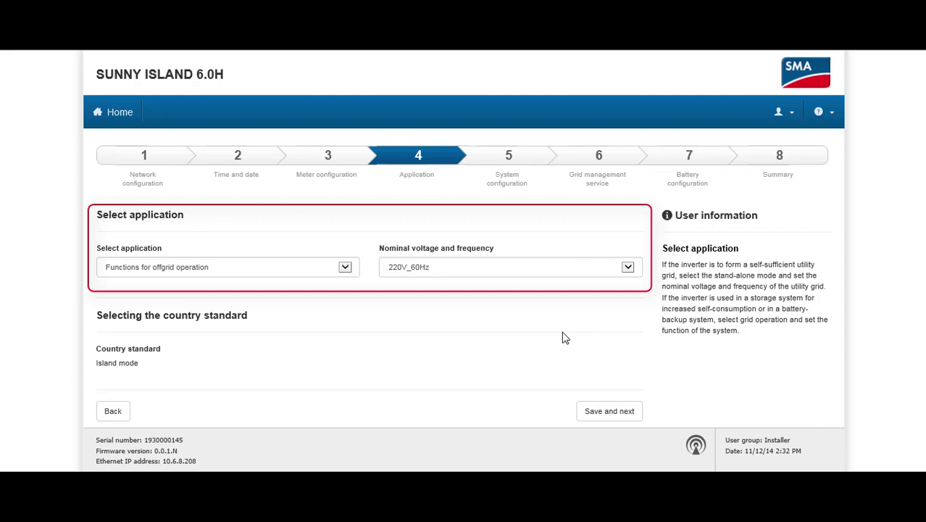
# Choose Functions for offgrid operation with 230V_50Hz nominal voltage and frequency, and save
pyautogui.click(350, 267)
pyautogui.click(351, 269)
pyautogui.click(373, 285)
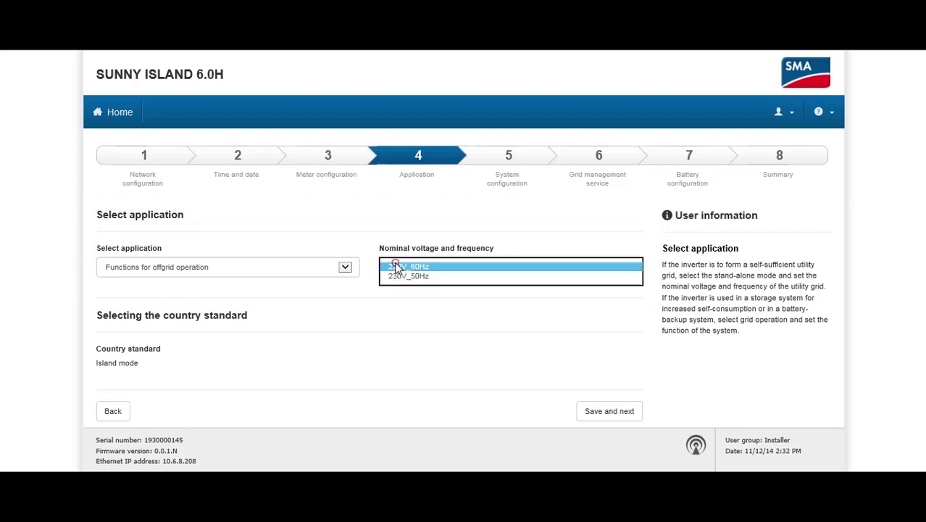
pyautogui.click(405, 276)
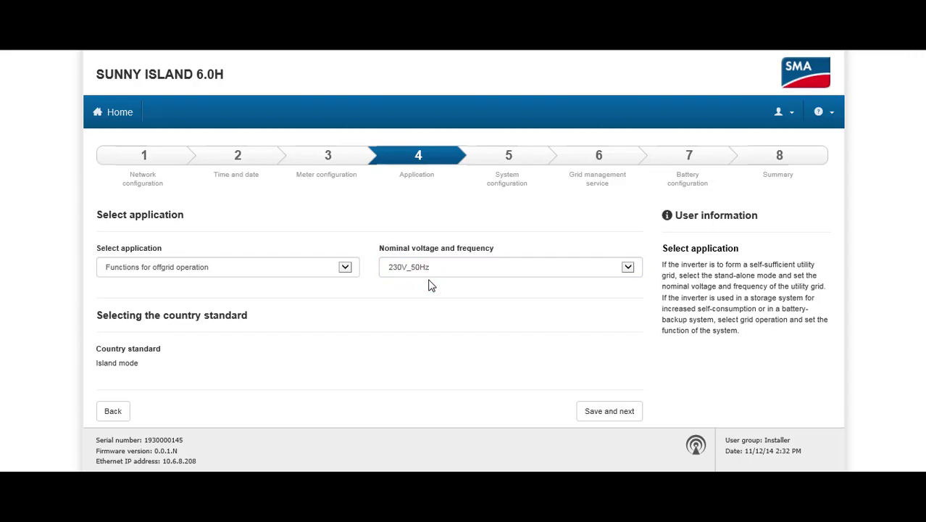
pyautogui.click(608, 416)
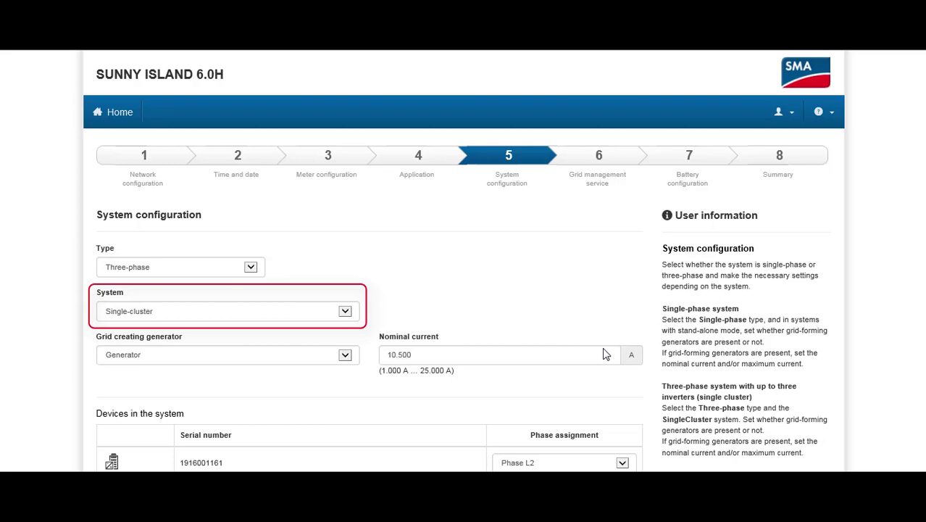
pyautogui.click(250, 268)
pyautogui.click(248, 265)
pyautogui.click(258, 312)
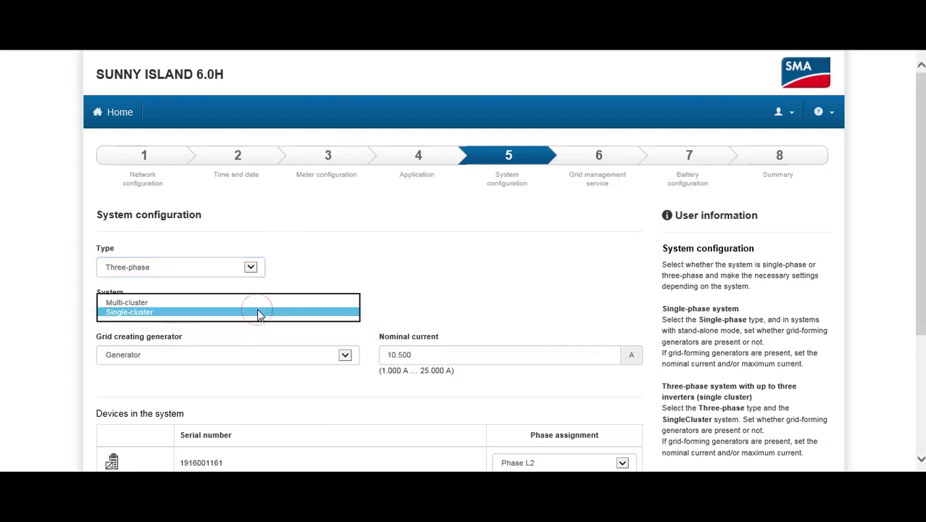
pyautogui.click(258, 311)
pyautogui.click(421, 302)
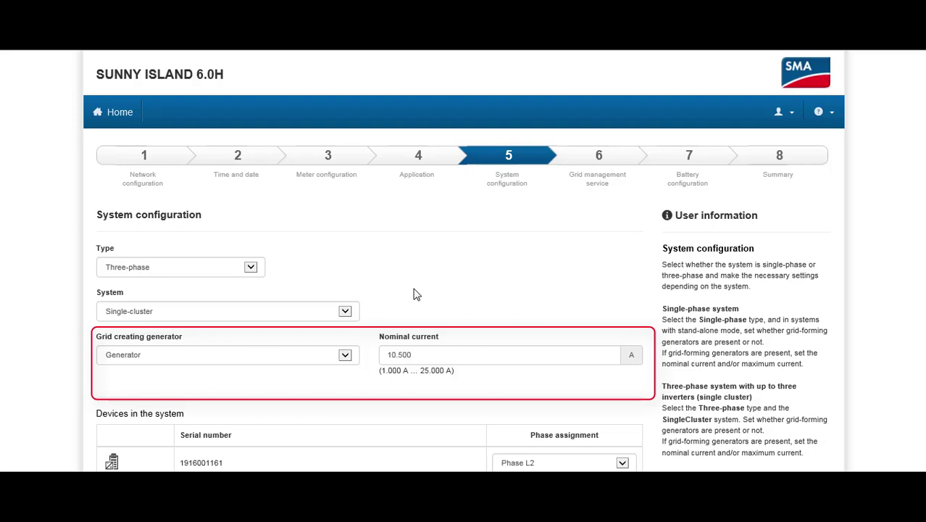
# Keep Generator as the grid-creating generator, set nominal current to 50 A, and save
pyautogui.click(345, 355)
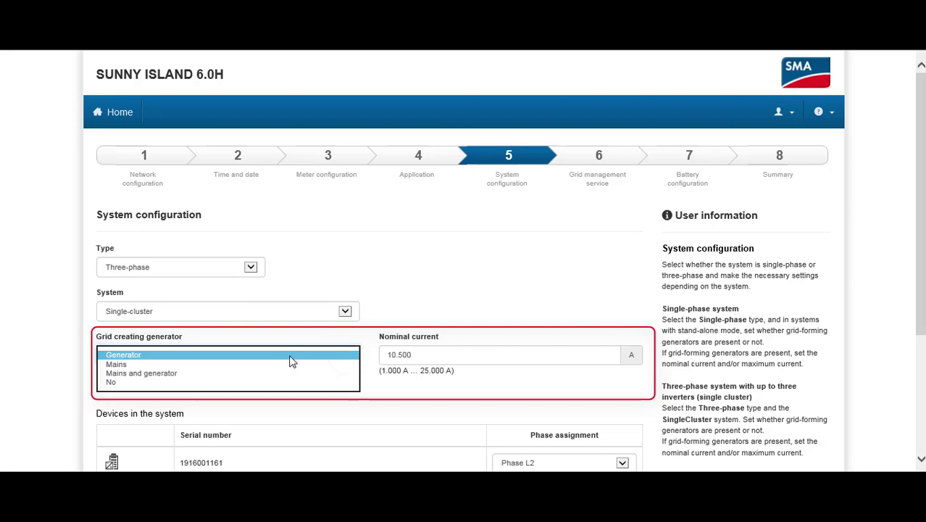
pyautogui.click(291, 356)
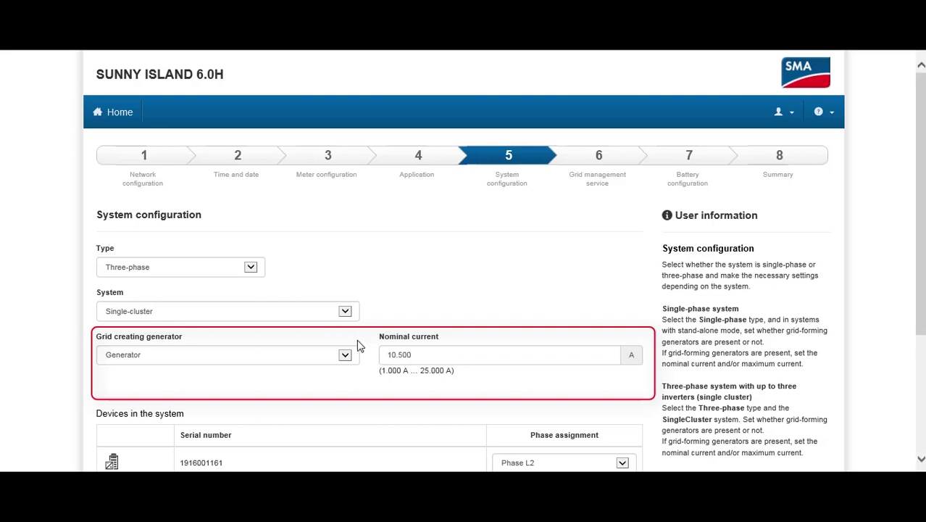
pyautogui.tripleClick(444, 360)
pyautogui.write('50')
pyautogui.scroll(-5, 362, 383)
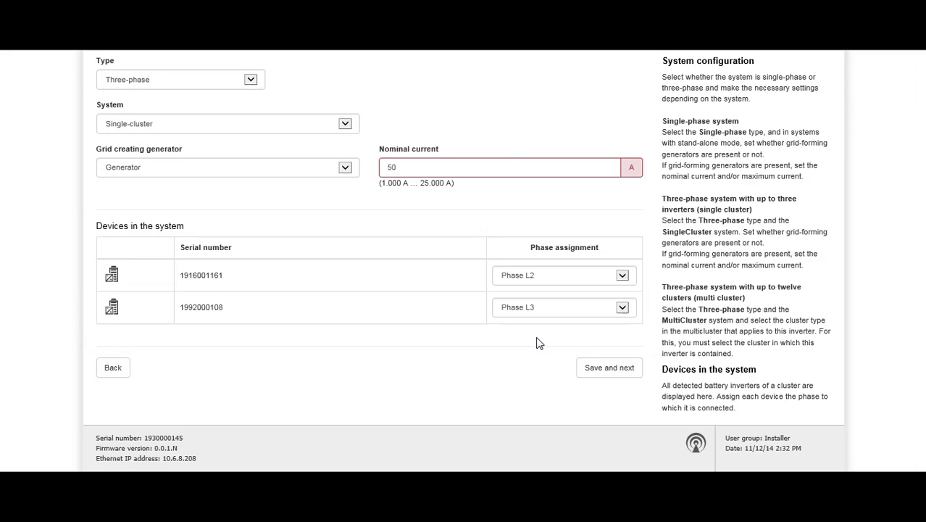
pyautogui.click(598, 371)
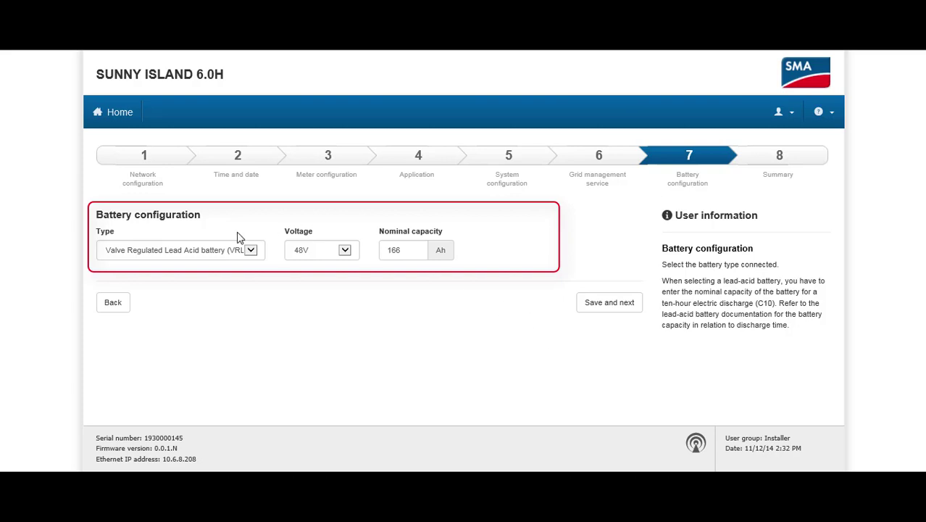
# Keep the battery type VRLA at 48V and enter 1200 Ah as nominal capacity
pyautogui.click(250, 251)
pyautogui.click(249, 250)
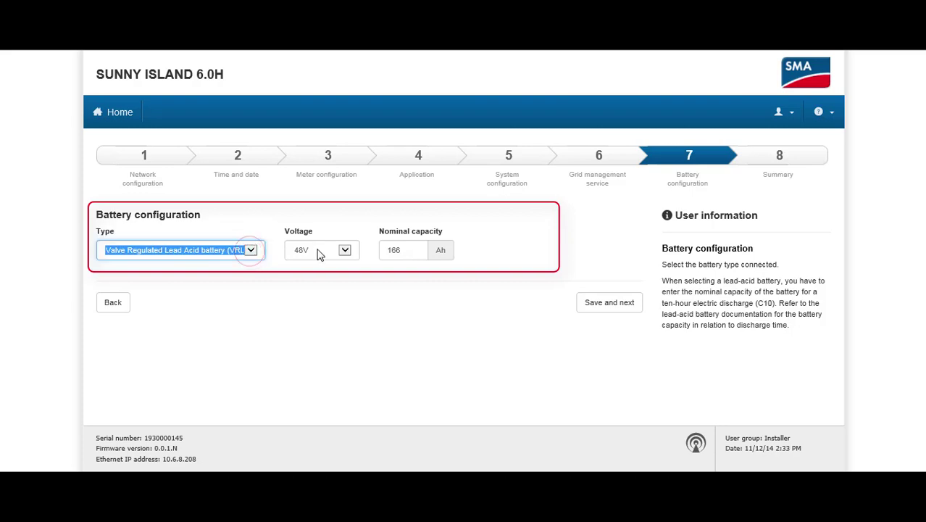
pyautogui.click(317, 249)
pyautogui.click(316, 248)
pyautogui.doubleClick(405, 249)
pyautogui.write('1200')
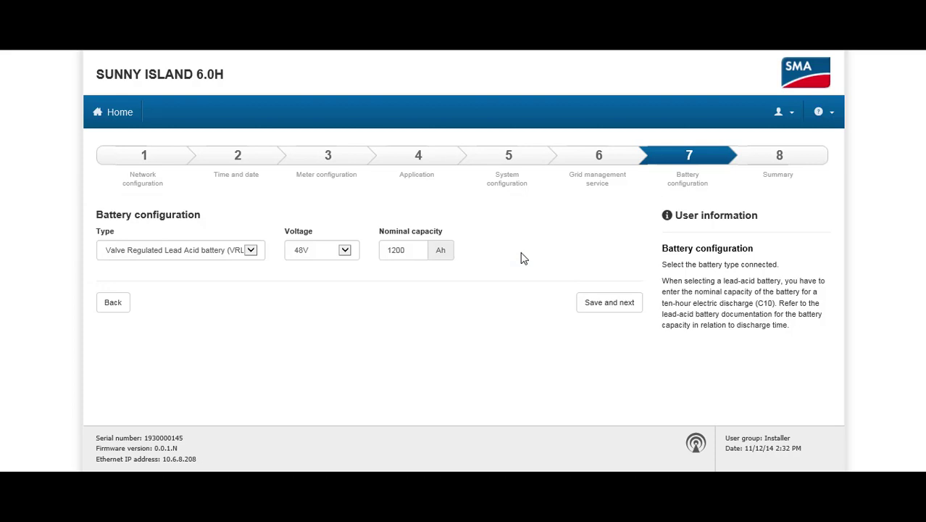
# Save the battery configuration and scroll through the Summary page
pyautogui.click(605, 305)
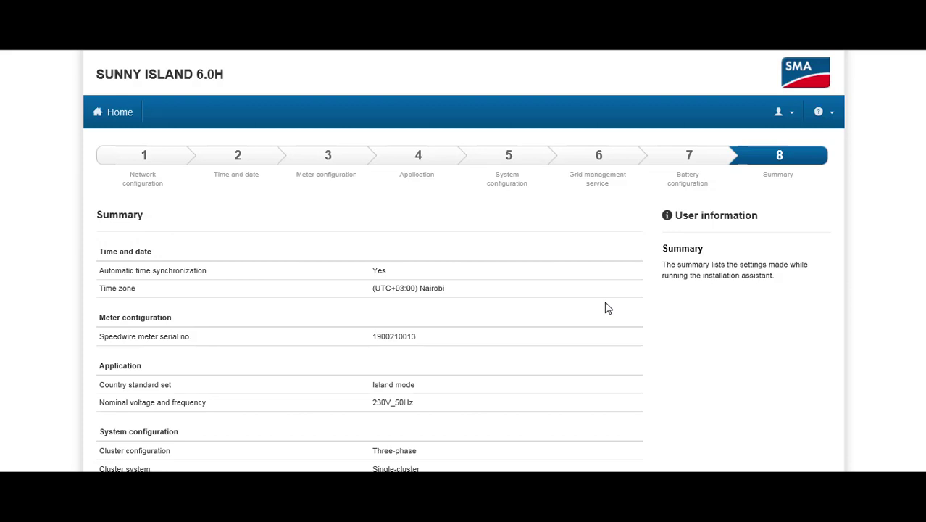
pyautogui.scroll(-4, 606, 307)
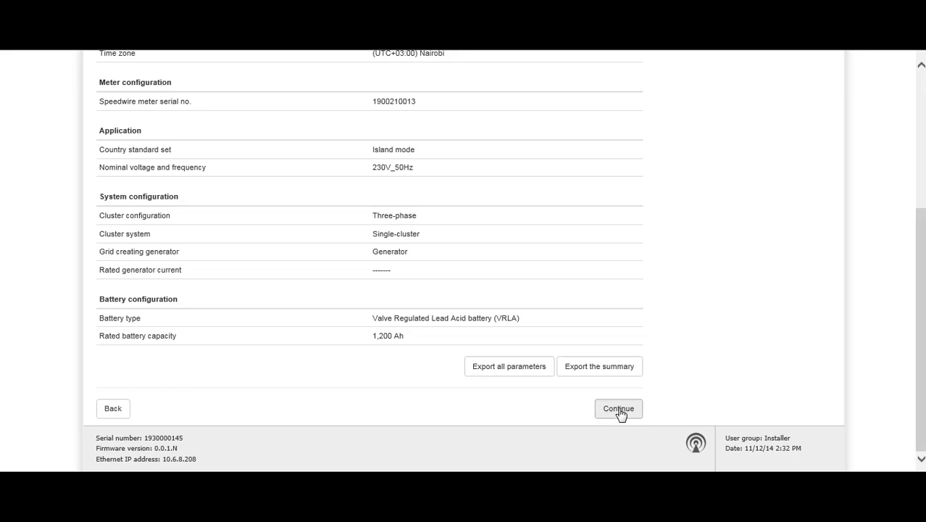
# Finish the assistant from the Summary page and bring the Home dashboard into view
pyautogui.click(619, 410)
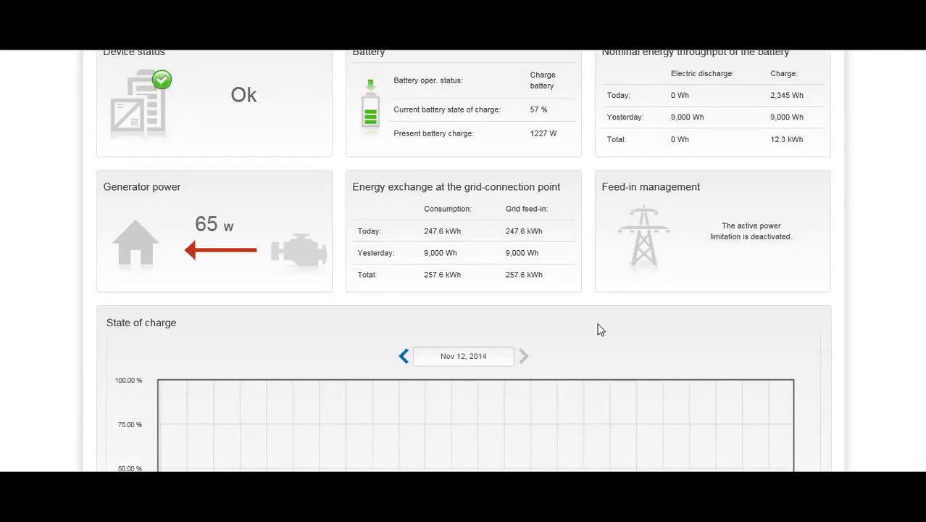
pyautogui.scroll(2, 600, 330)
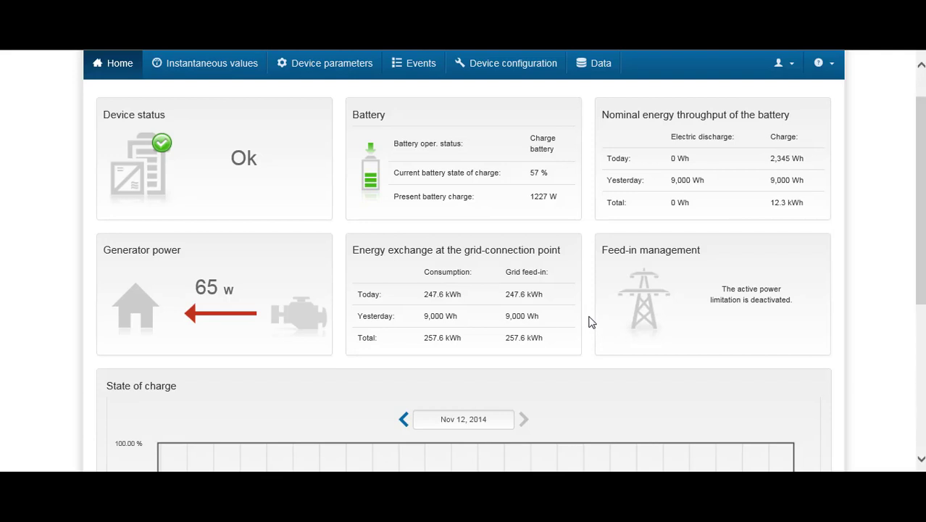